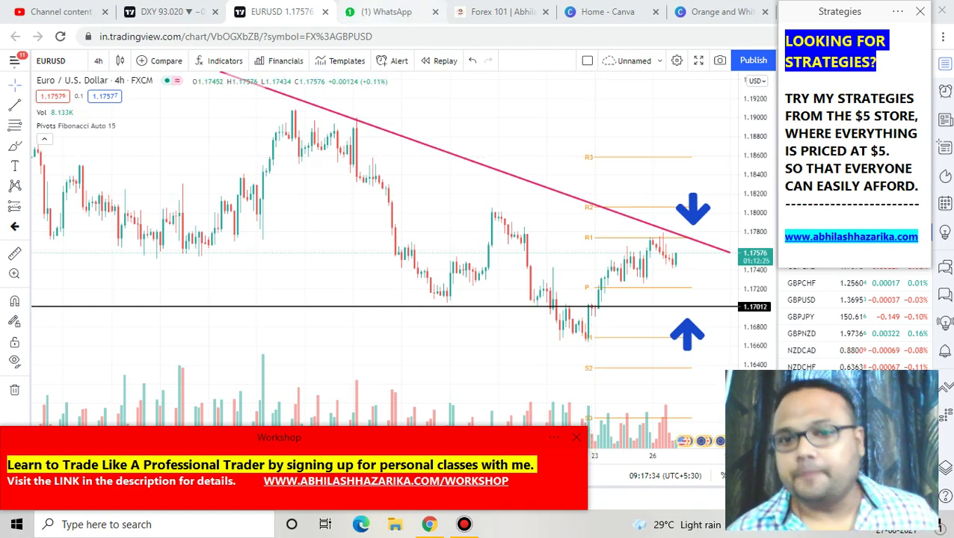
# With the screen pen, draw a red arrow at the recent high and circle the last EURUSD candles
pyautogui.scroll(4, 524, 142)
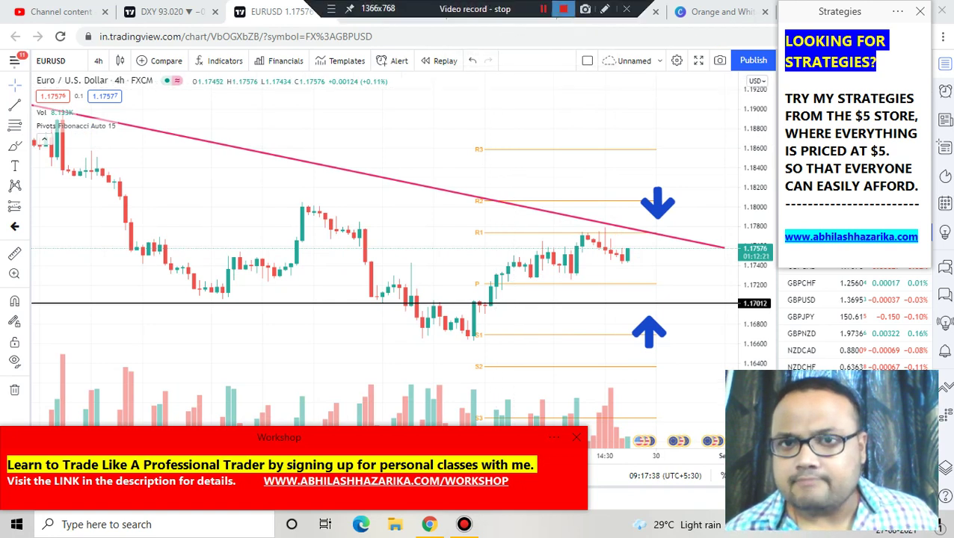
pyautogui.hotkey('ctrl', 'shift', 'd')
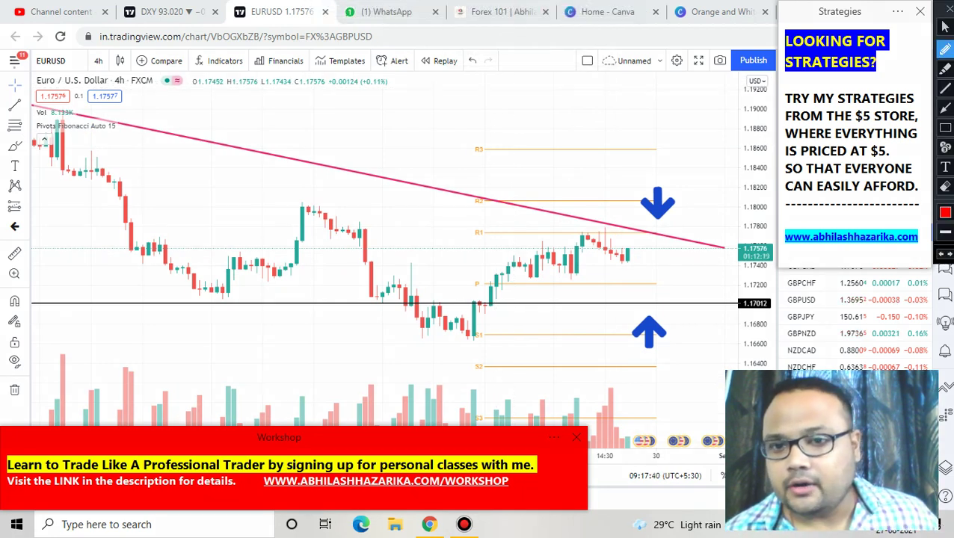
pyautogui.moveTo(581, 236)
pyautogui.mouseDown()
pyautogui.moveTo(598, 243)
pyautogui.moveTo(585, 252)
pyautogui.mouseUp()
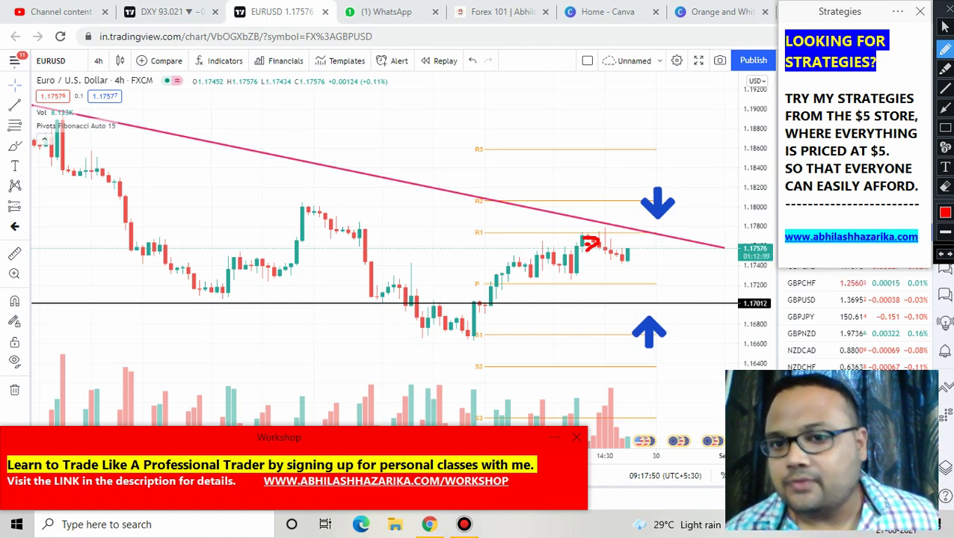
pyautogui.moveTo(632, 246)
pyautogui.mouseDown()
pyautogui.moveTo(611, 253)
pyautogui.moveTo(621, 268)
pyautogui.moveTo(633, 269)
pyautogui.moveTo(632, 245)
pyautogui.mouseUp()
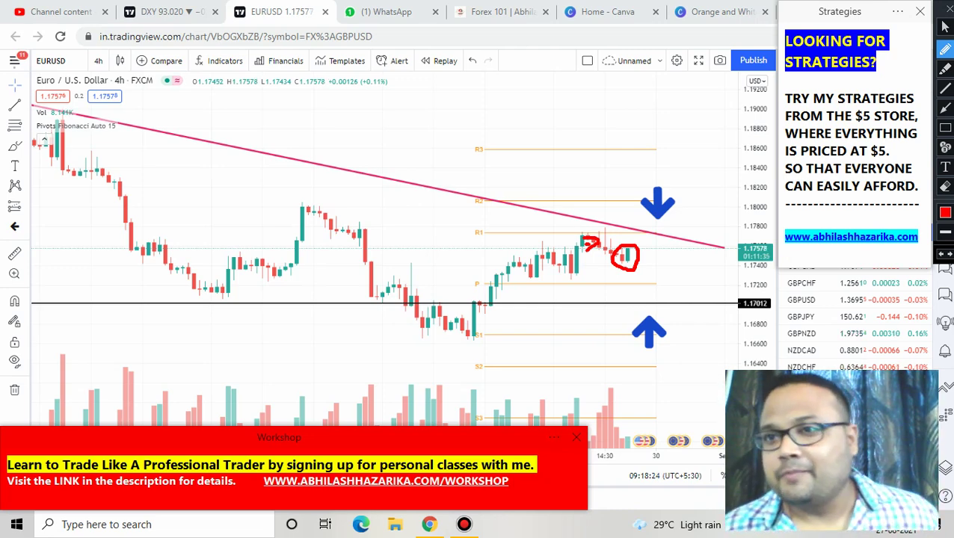
# Clear the red screen-pen arrow and circle from the EURUSD chart
pyautogui.click(944, 9)
pyautogui.scroll(-5, 455, 224)
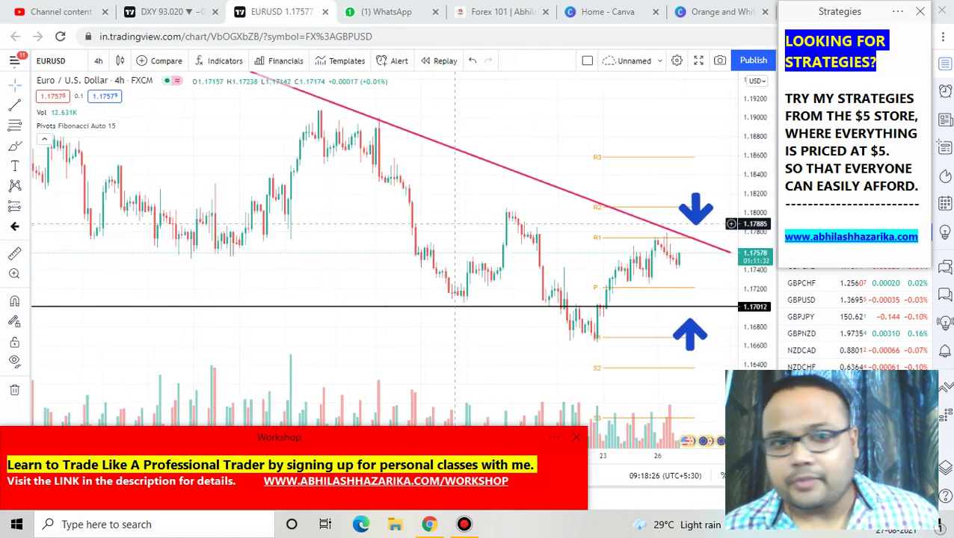
pyautogui.scroll(1, 640, 222)
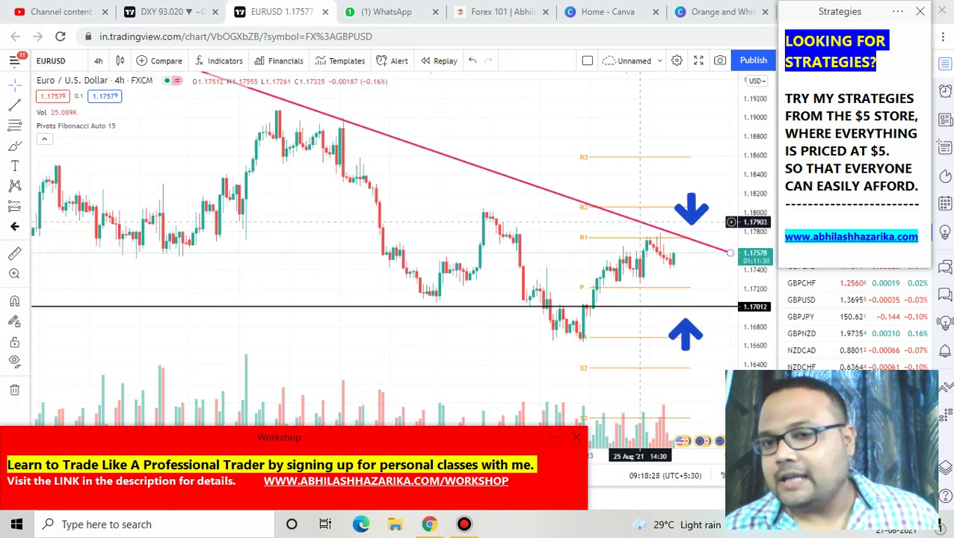
# Select the blue up arrow drawing and zoom the chart in
pyautogui.click(676, 333)
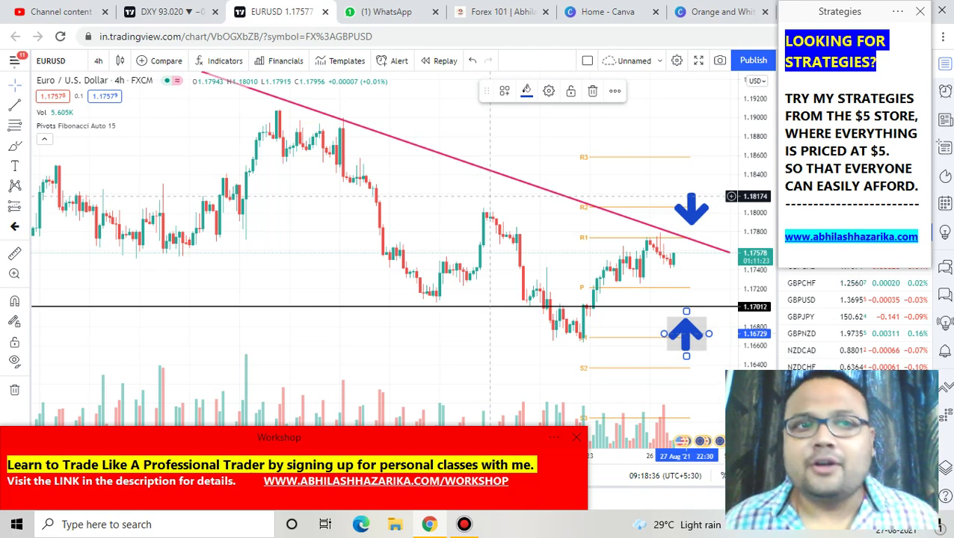
pyautogui.scroll(3, 490, 196)
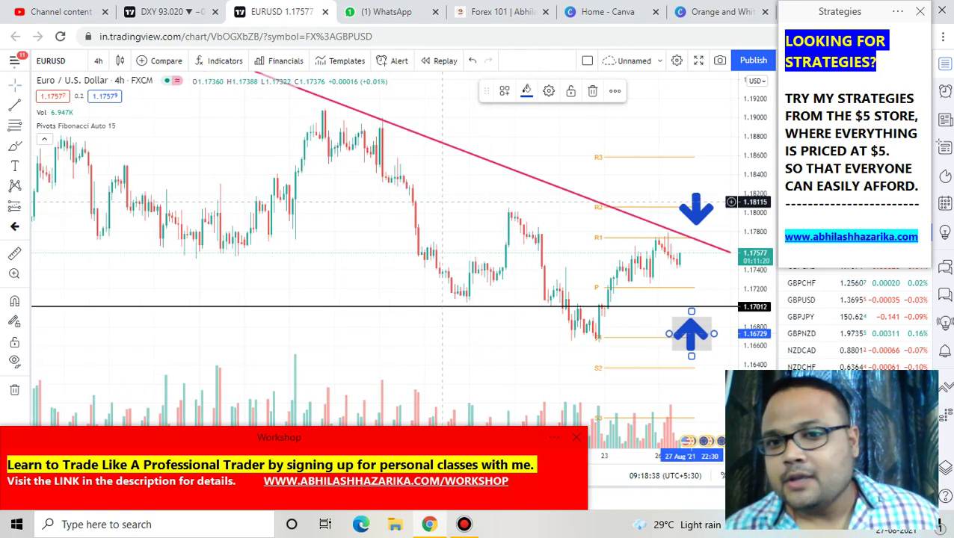
pyautogui.scroll(-2, 441, 202)
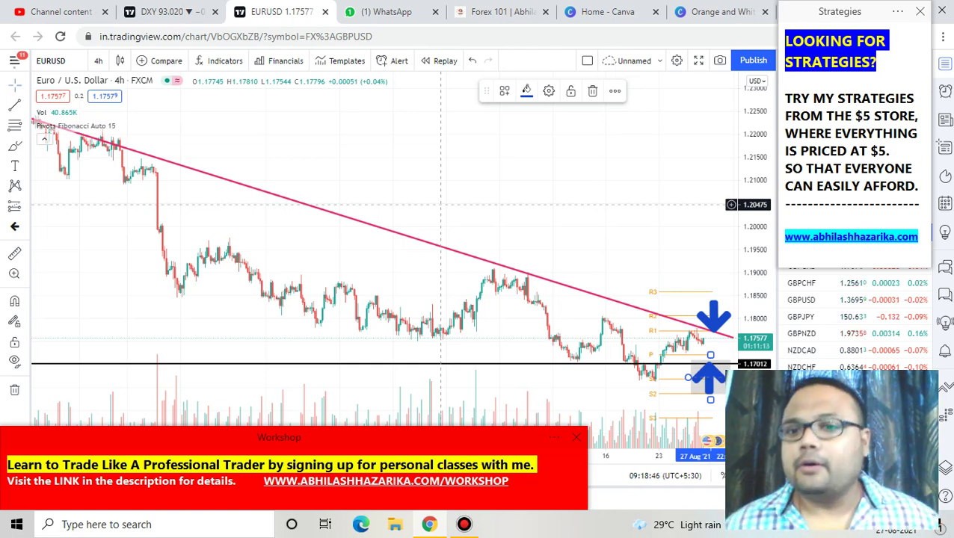
pyautogui.scroll(3, 539, 246)
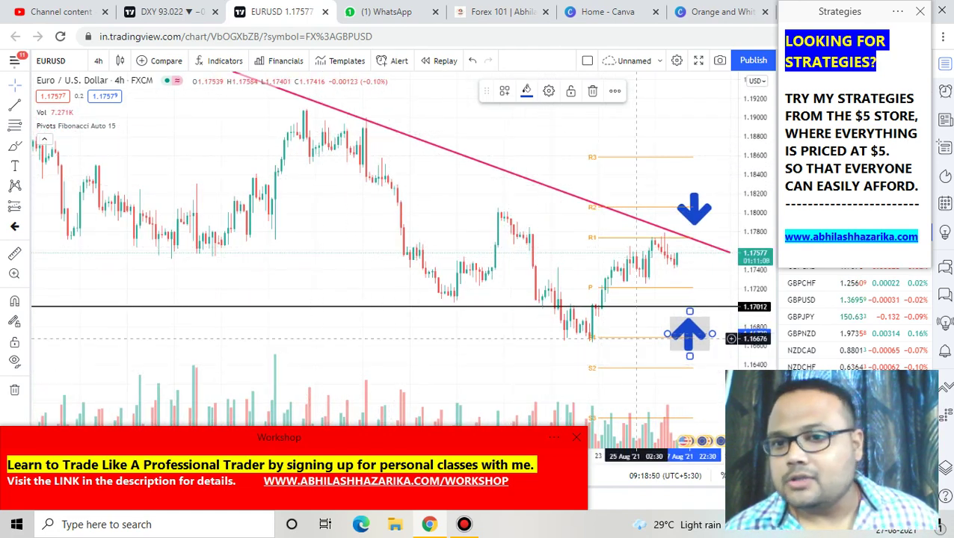
pyautogui.moveTo(463, 9)
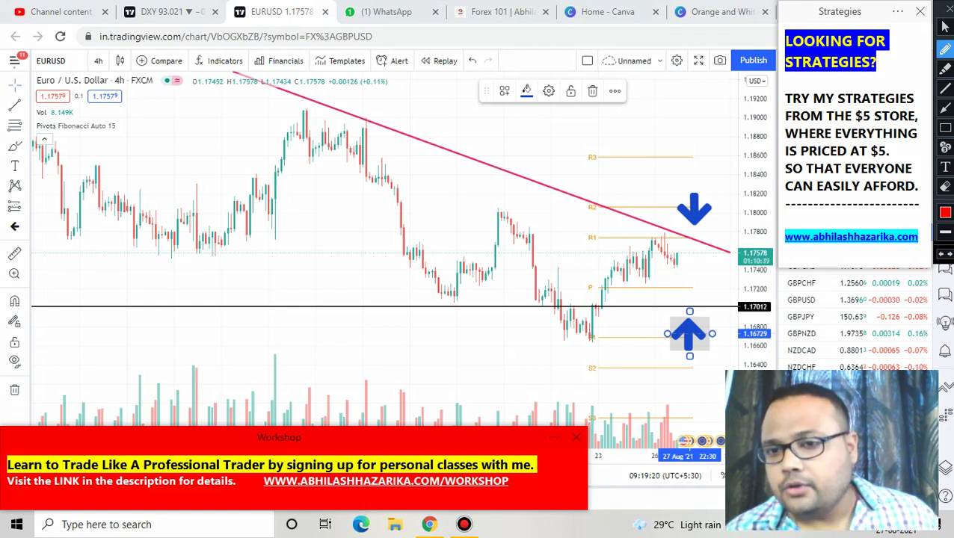
pyautogui.moveTo(663, 257)
pyautogui.mouseDown()
pyautogui.moveTo(672, 267)
pyautogui.moveTo(661, 267)
pyautogui.mouseUp()
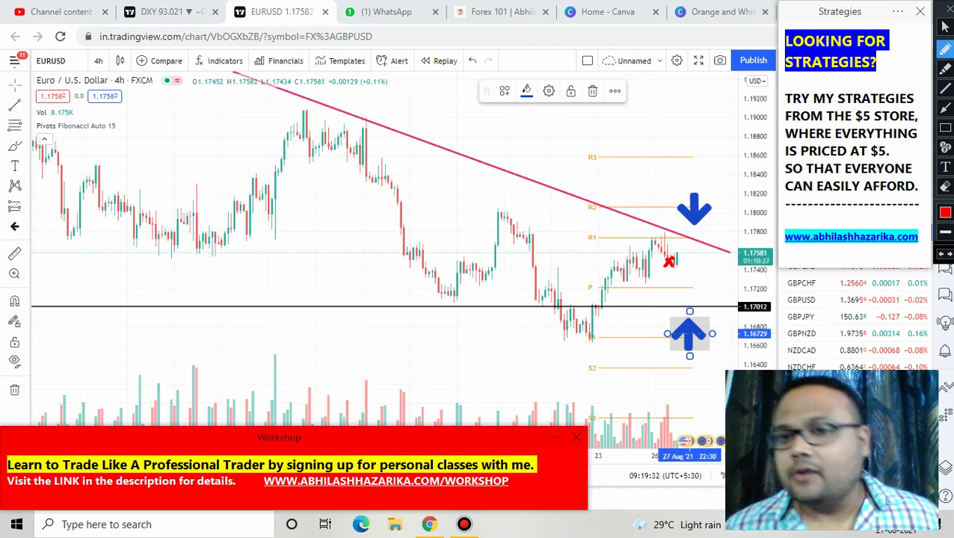
pyautogui.moveTo(677, 236); pyautogui.dragTo(715, 249)
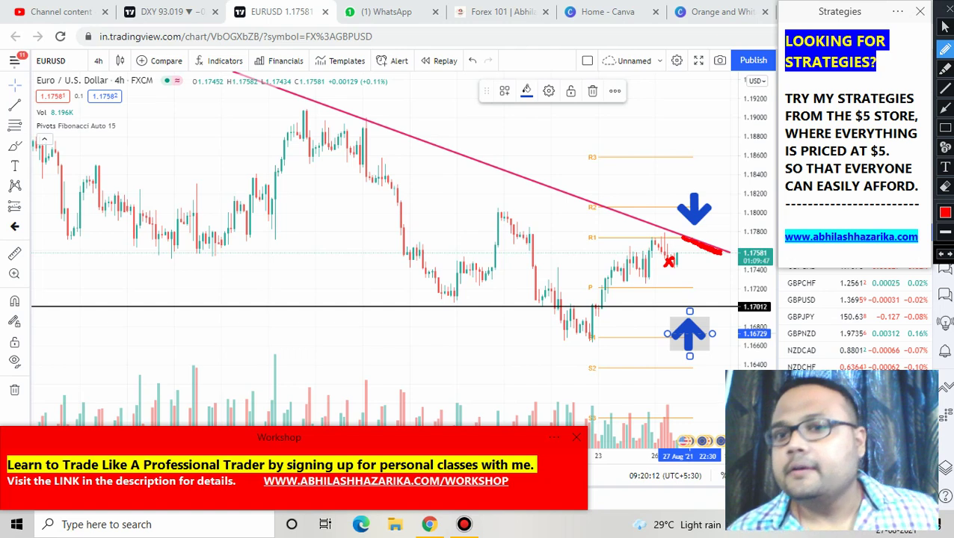
pyautogui.moveTo(675, 233); pyautogui.dragTo(719, 248)
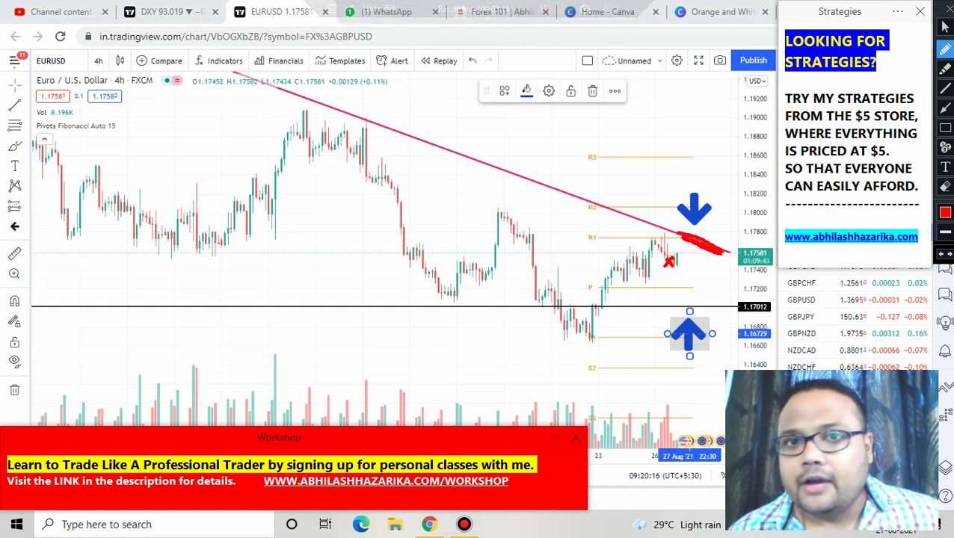
pyautogui.moveTo(672, 262)
pyautogui.mouseDown()
pyautogui.moveTo(688, 259)
pyautogui.moveTo(684, 272)
pyautogui.mouseUp()
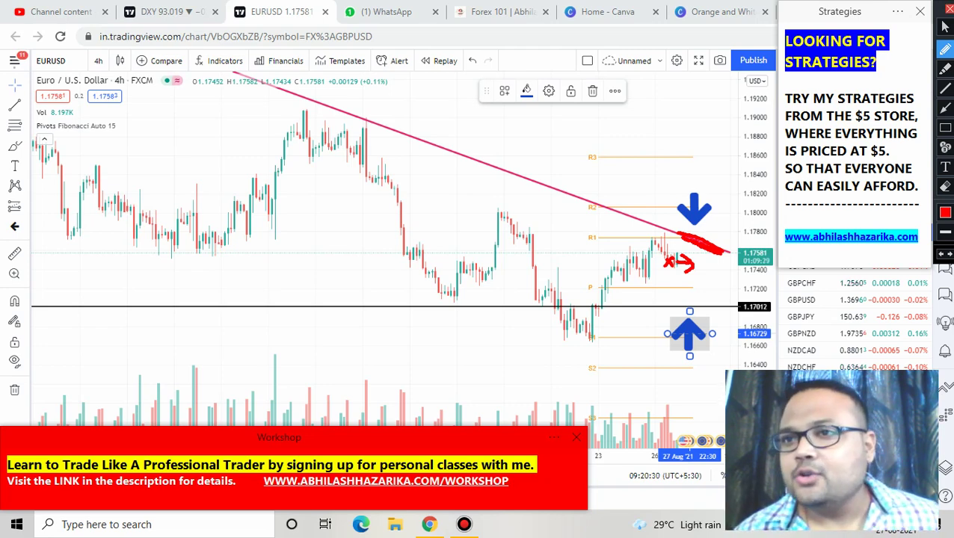
pyautogui.click(945, 9)
pyautogui.scroll(3, 534, 148)
pyautogui.scroll(1, 533, 148)
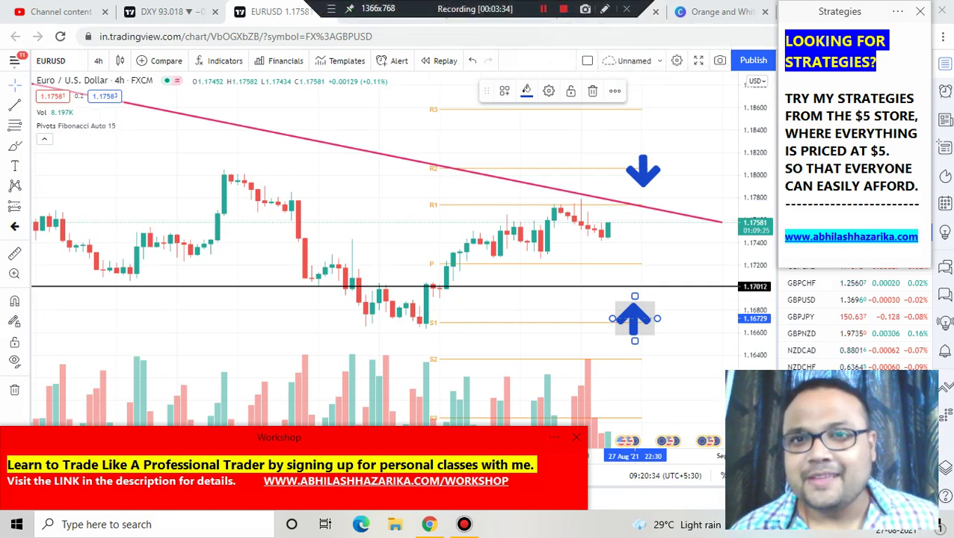
# In red screen-pen ink, underline the 1.17012 support, circle the trendline and mark near S2
pyautogui.click(945, 9)
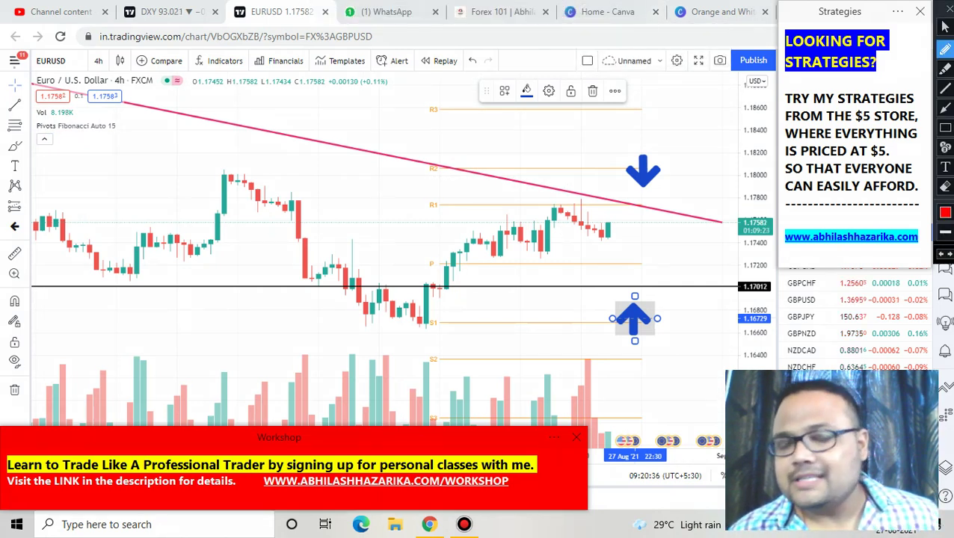
pyautogui.moveTo(553, 287); pyautogui.dragTo(628, 287)
pyautogui.moveTo(643, 193)
pyautogui.mouseDown()
pyautogui.moveTo(620, 208)
pyautogui.moveTo(652, 226)
pyautogui.moveTo(639, 191)
pyautogui.mouseUp()
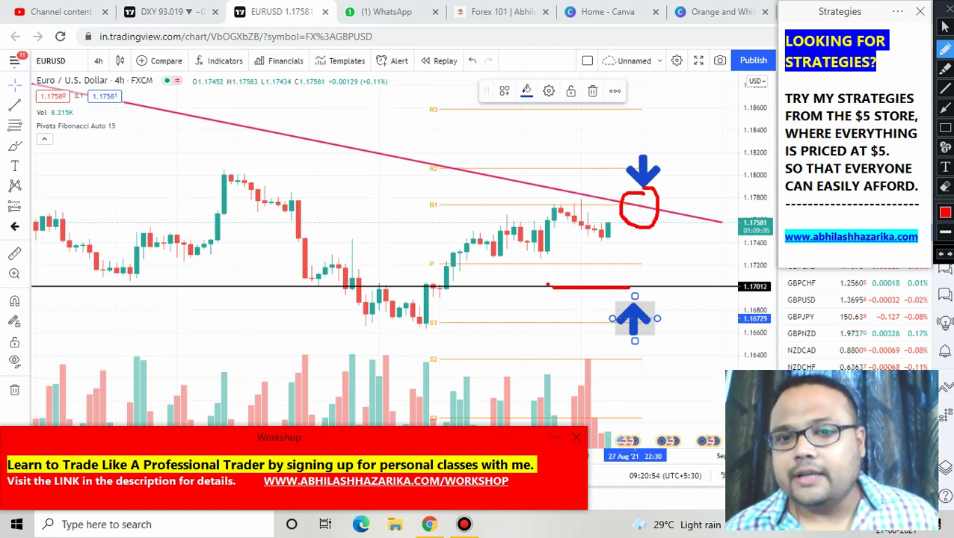
pyautogui.moveTo(490, 286); pyautogui.dragTo(656, 286)
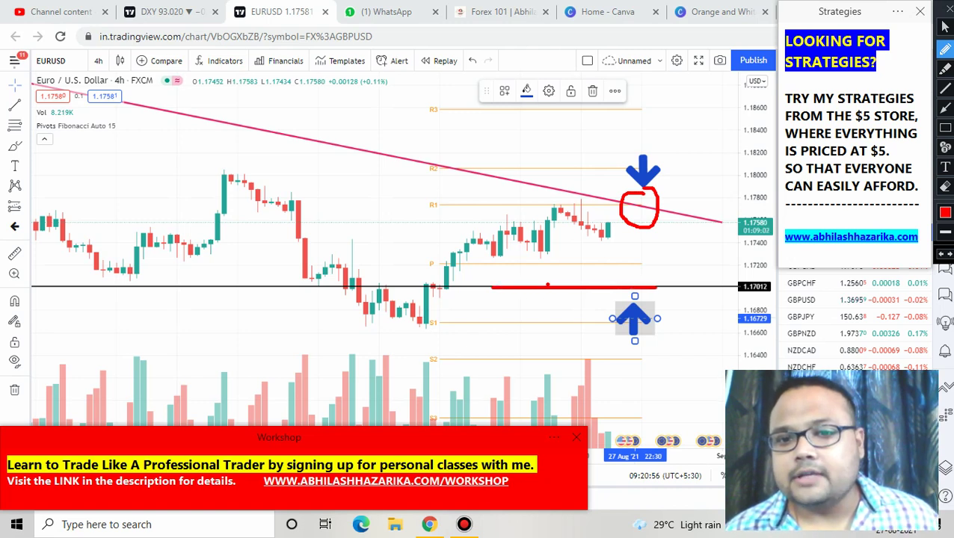
pyautogui.moveTo(433, 349)
pyautogui.mouseDown()
pyautogui.moveTo(432, 367)
pyautogui.moveTo(439, 346)
pyautogui.moveTo(459, 357)
pyautogui.mouseUp()
pyautogui.click(463, 362)
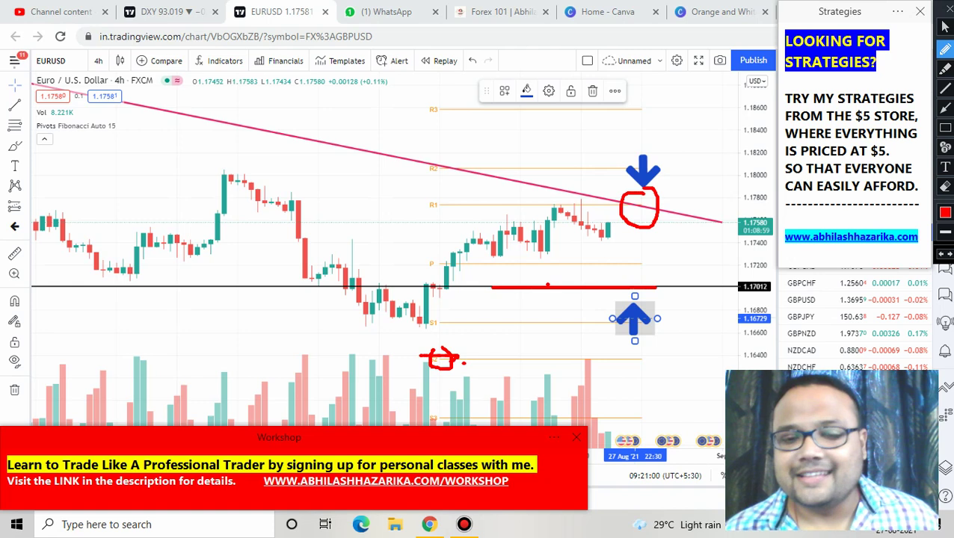
# Hand-write the price 1.1710 in red, circle it, then clear the screen annotations
pyautogui.moveTo(484, 290); pyautogui.dragTo(484, 345)
pyautogui.moveTo(521, 310); pyautogui.dragTo(522, 347)
pyautogui.moveTo(527, 310)
pyautogui.mouseDown()
pyautogui.moveTo(543, 308)
pyautogui.moveTo(539, 345)
pyautogui.mouseUp()
pyautogui.moveTo(559, 309)
pyautogui.mouseDown()
pyautogui.moveTo(557, 336)
pyautogui.moveTo(568, 312)
pyautogui.mouseUp()
pyautogui.moveTo(551, 370)
pyautogui.mouseDown()
pyautogui.moveTo(606, 320)
pyautogui.moveTo(462, 295)
pyautogui.moveTo(513, 372)
pyautogui.moveTo(554, 370)
pyautogui.mouseUp()
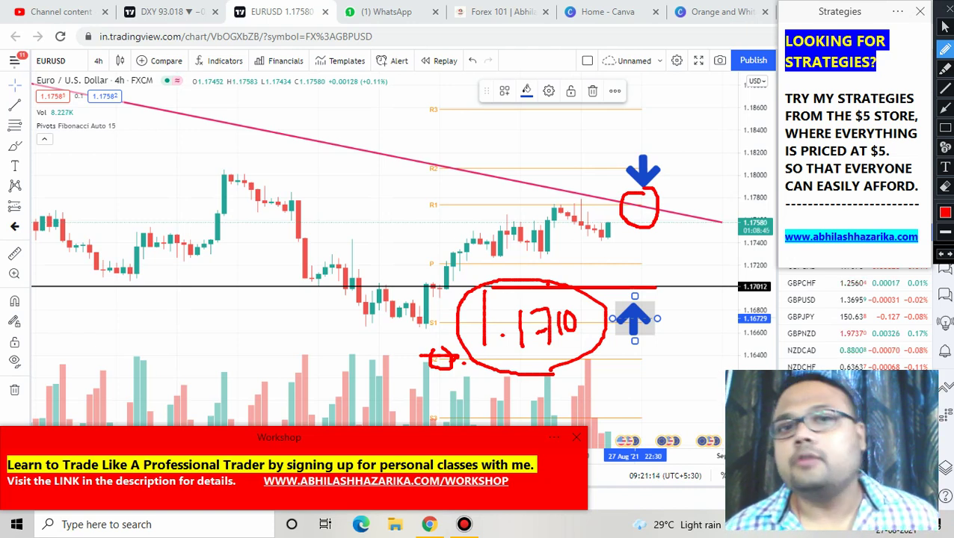
pyautogui.click(945, 8)
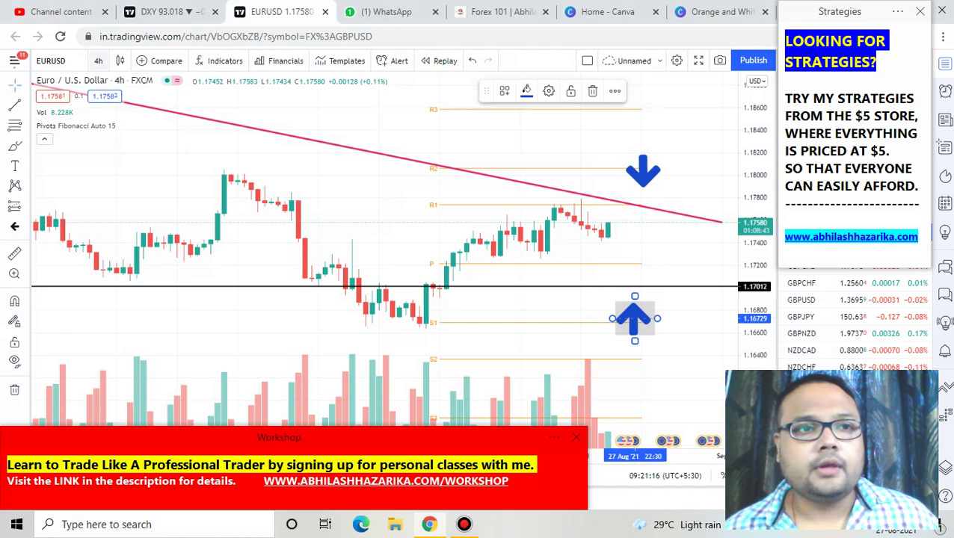
pyautogui.click(98, 61)
pyautogui.click(107, 358)
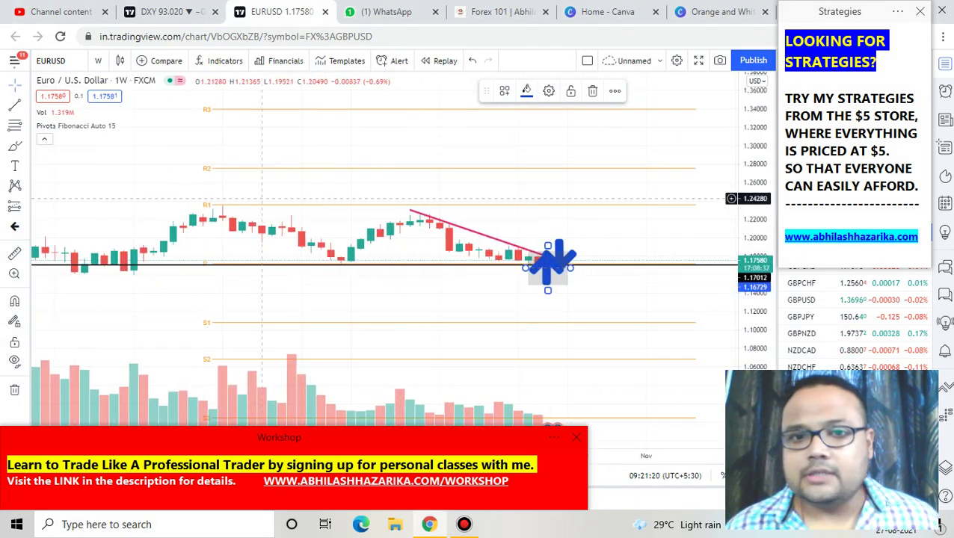
pyautogui.rightClick(311, 168)
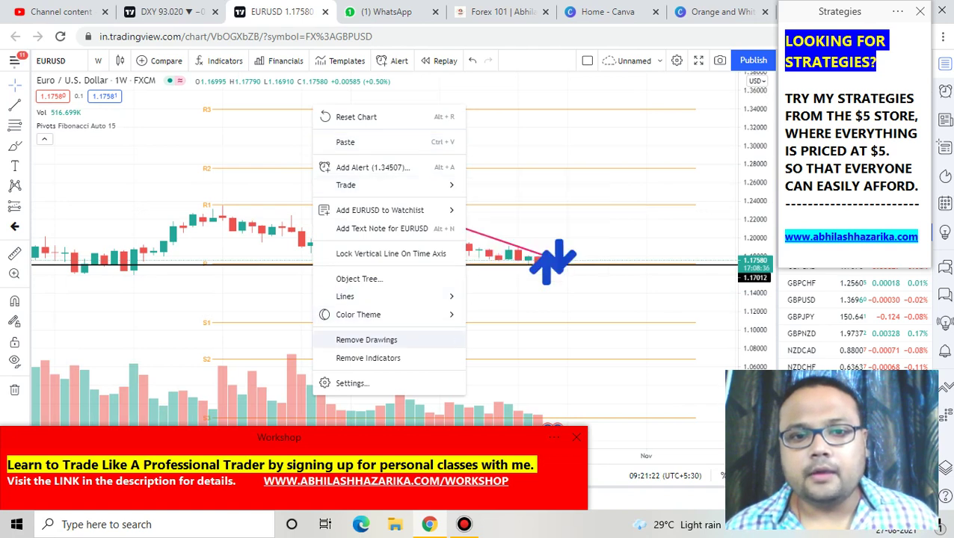
pyautogui.click(361, 337)
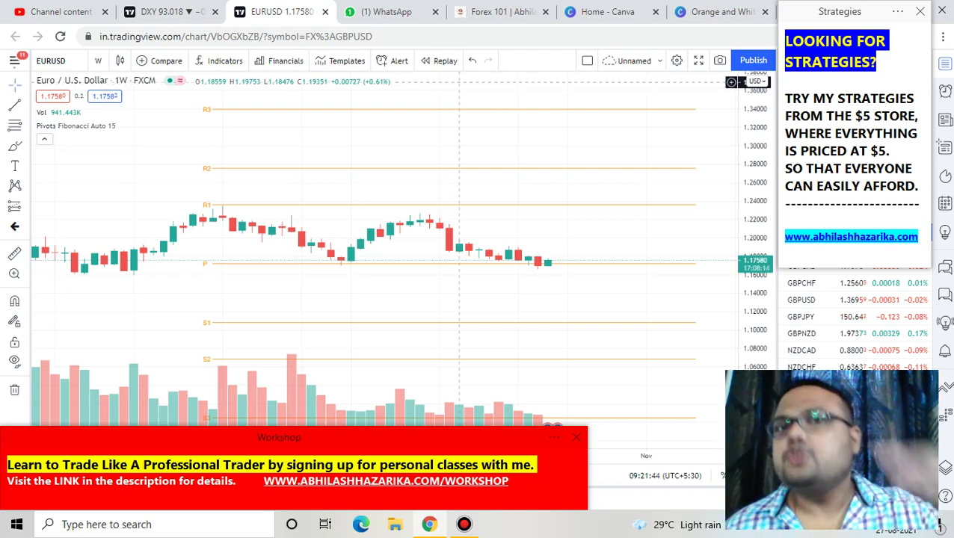
pyautogui.moveTo(410, 211); pyautogui.dragTo(546, 258)
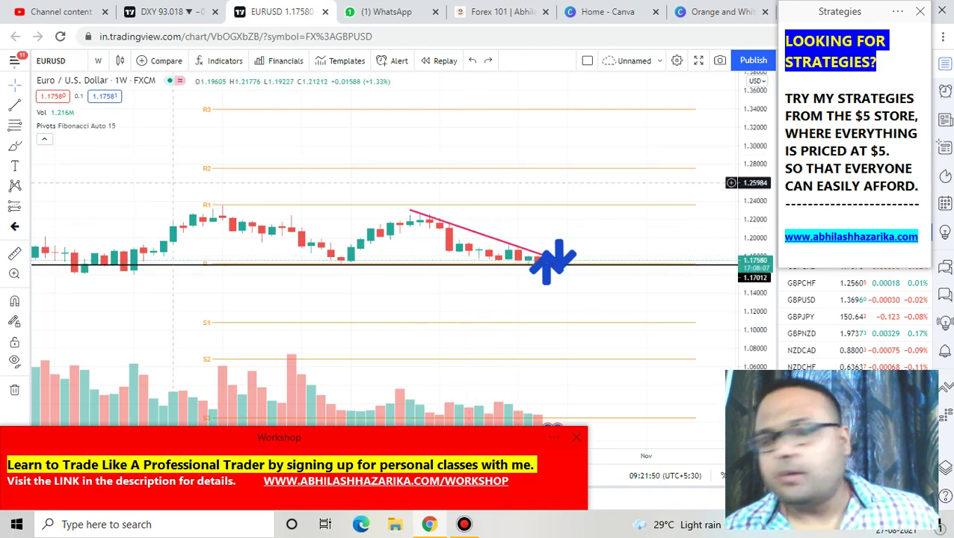
pyautogui.click(98, 60)
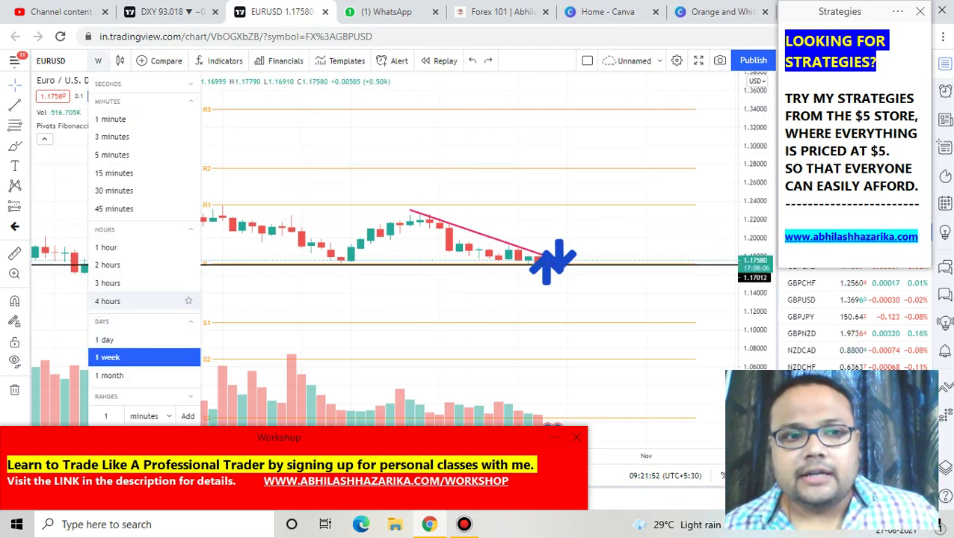
pyautogui.click(142, 301)
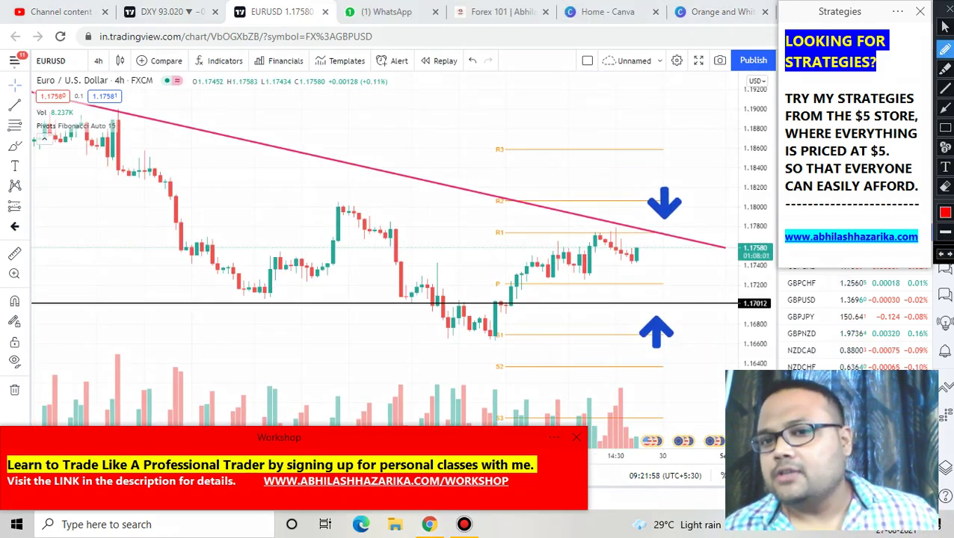
# Mark above the support line and under the trendline in red, clear the ink, and switch to DXY
pyautogui.moveTo(648, 303); pyautogui.dragTo(681, 281)
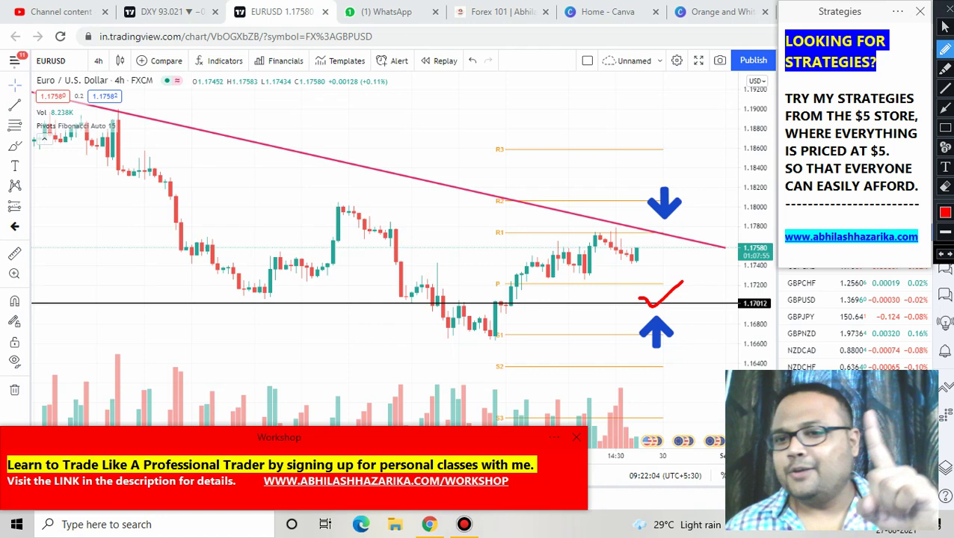
pyautogui.moveTo(641, 229); pyautogui.dragTo(677, 238)
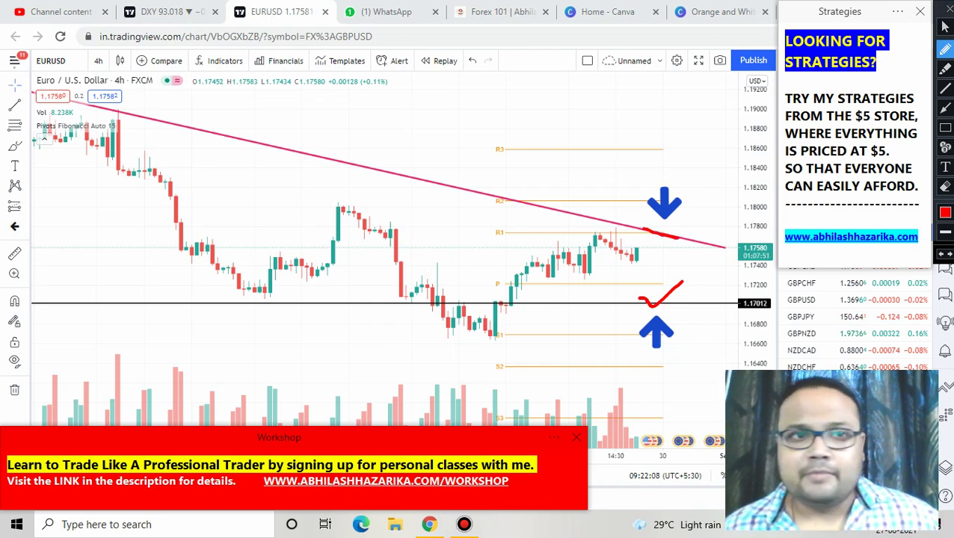
pyautogui.click(944, 27)
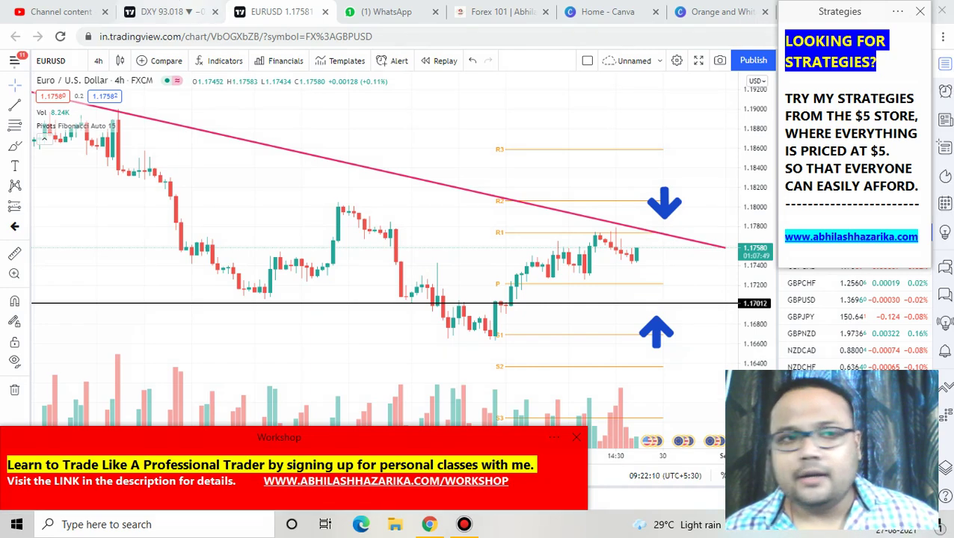
pyautogui.click(160, 11)
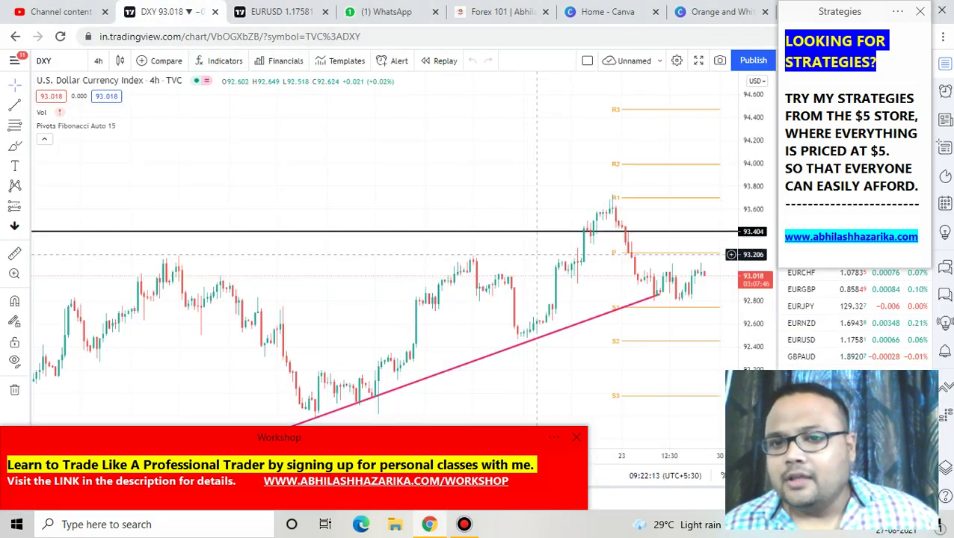
# Extend the rising DXY trendline to the latest candles, then circle them and add a red arrow
pyautogui.scroll(-2, 627, 267)
pyautogui.scroll(-2, 626, 268)
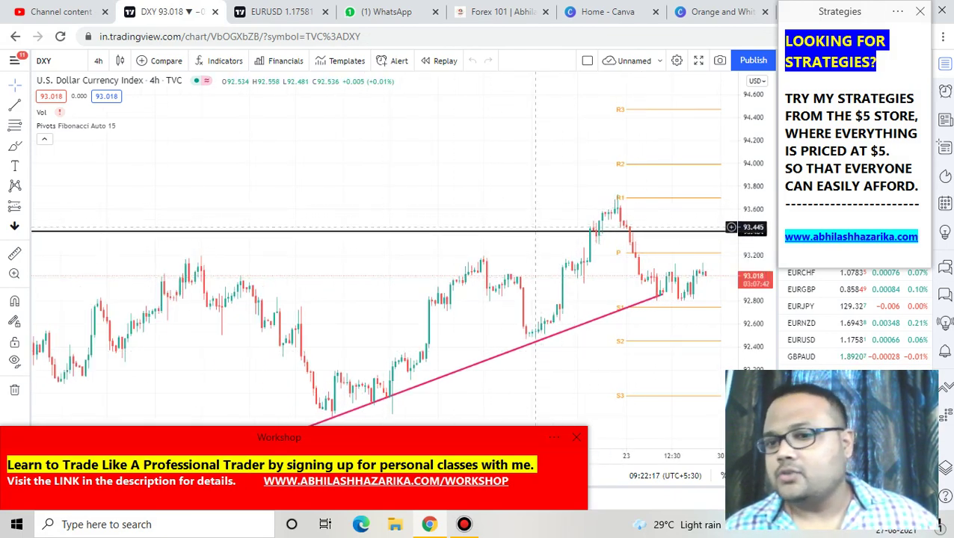
pyautogui.moveTo(661, 295); pyautogui.dragTo(713, 281)
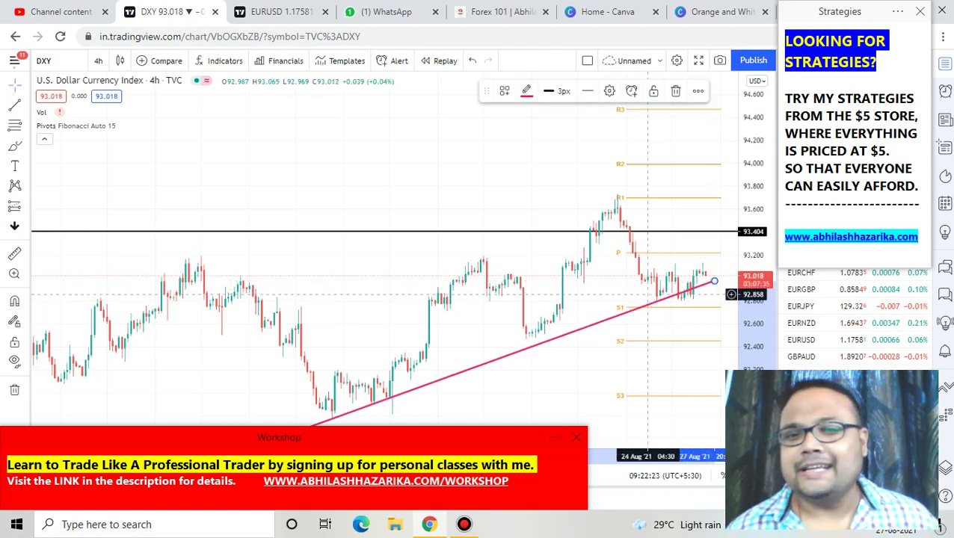
pyautogui.click(604, 9)
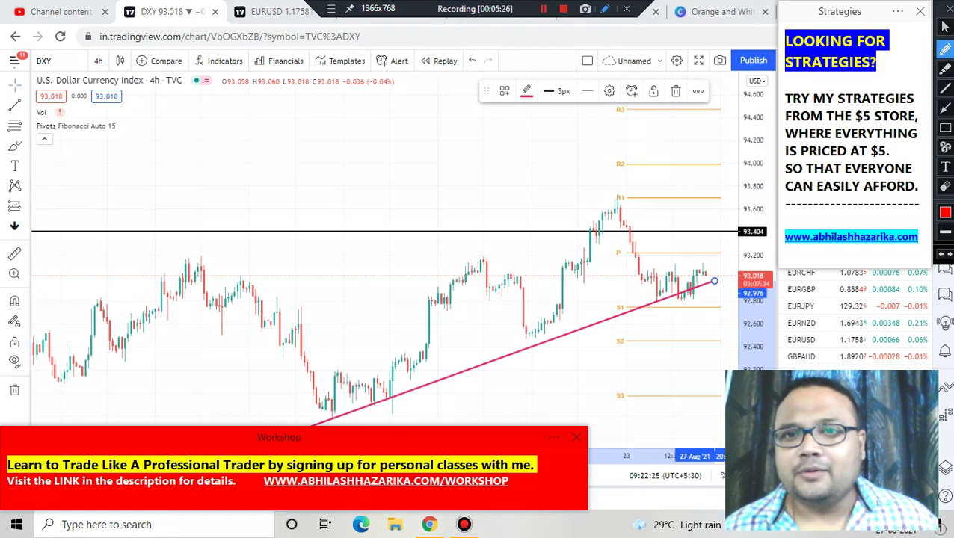
pyautogui.moveTo(696, 259)
pyautogui.mouseDown()
pyautogui.moveTo(650, 302)
pyautogui.moveTo(721, 299)
pyautogui.moveTo(695, 262)
pyautogui.mouseUp()
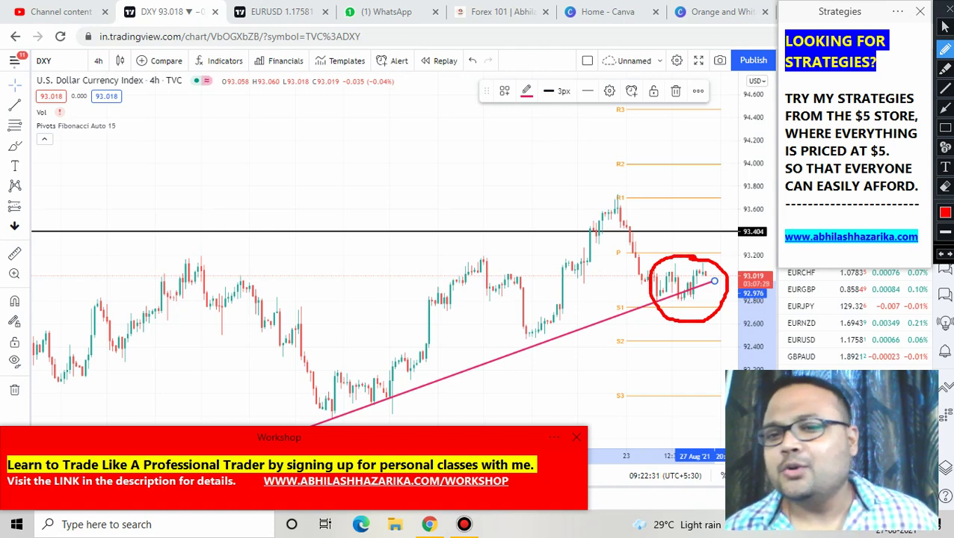
pyautogui.moveTo(610, 371)
pyautogui.mouseDown()
pyautogui.moveTo(662, 317)
pyautogui.moveTo(661, 371)
pyautogui.mouseUp()
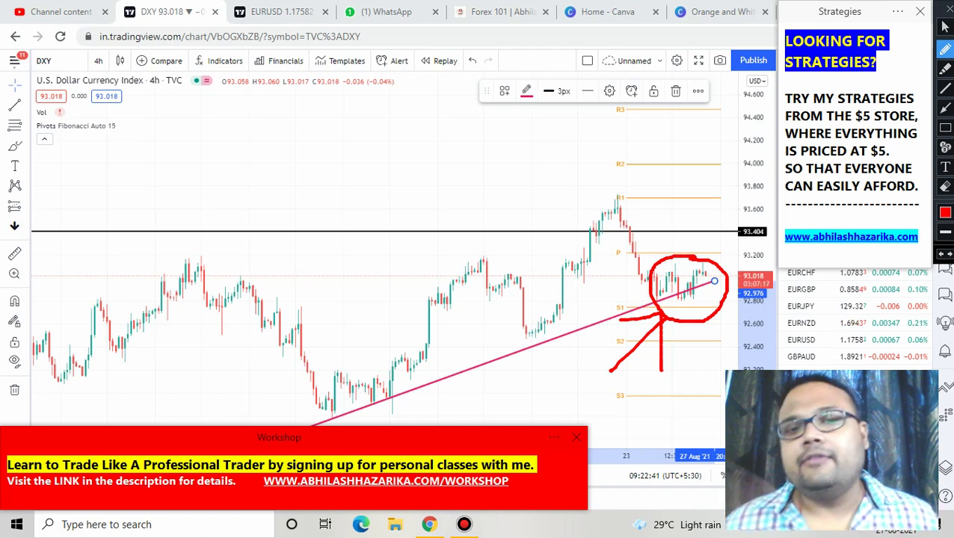
# Draw red down arrows at both resistance touches and an up arrow toward R3, then clear them
pyautogui.moveTo(288, 126); pyautogui.dragTo(284, 202)
pyautogui.moveTo(191, 173); pyautogui.dragTo(348, 188)
pyautogui.moveTo(502, 139); pyautogui.dragTo(503, 191)
pyautogui.moveTo(456, 176)
pyautogui.mouseDown()
pyautogui.moveTo(514, 223)
pyautogui.moveTo(554, 165)
pyautogui.mouseUp()
pyautogui.moveTo(633, 196); pyautogui.dragTo(633, 126)
pyautogui.moveTo(612, 158); pyautogui.dragTo(666, 148)
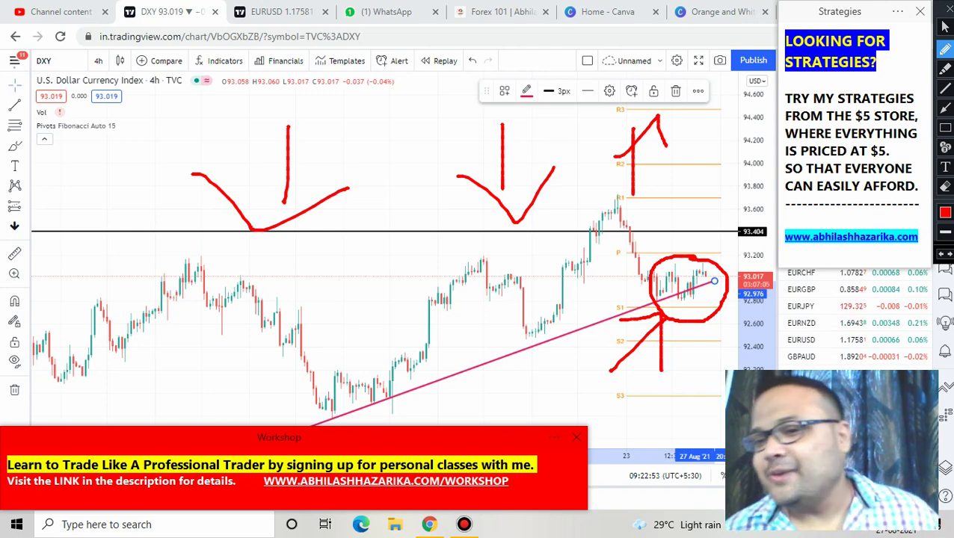
pyautogui.hotkey('ctrl', 'shift', 'h')
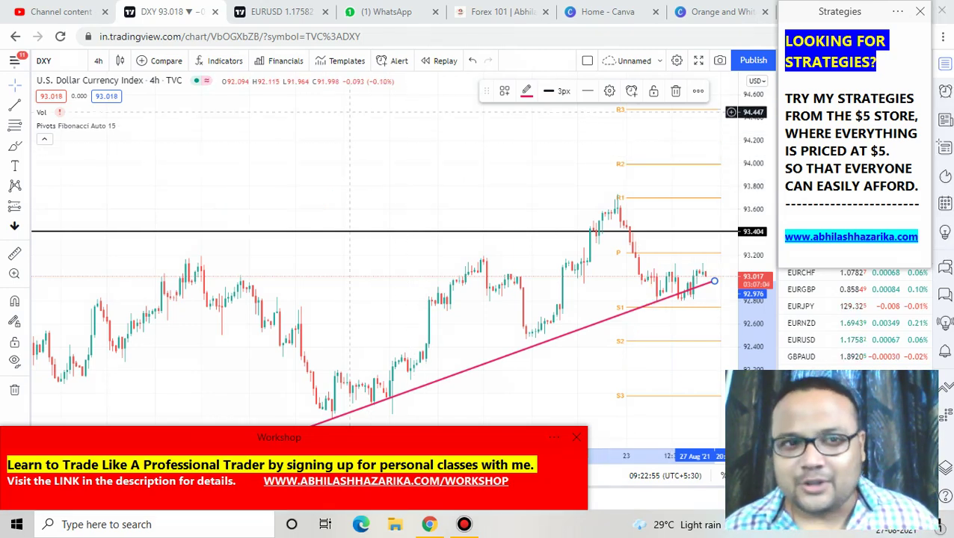
pyautogui.hotkey('ctrl', 'Tab')
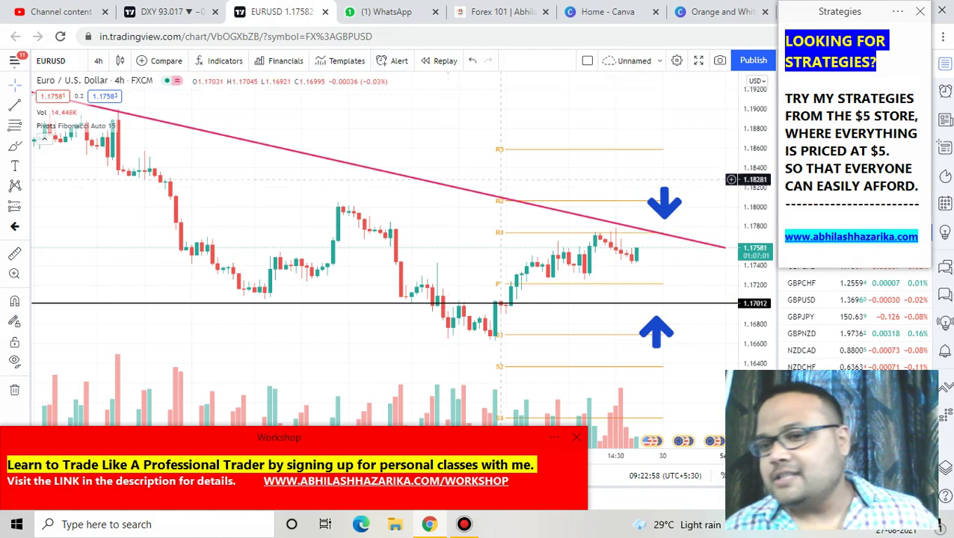
# Select, then deselect, the blue down arrow on the EURUSD chart
pyautogui.click(647, 207)
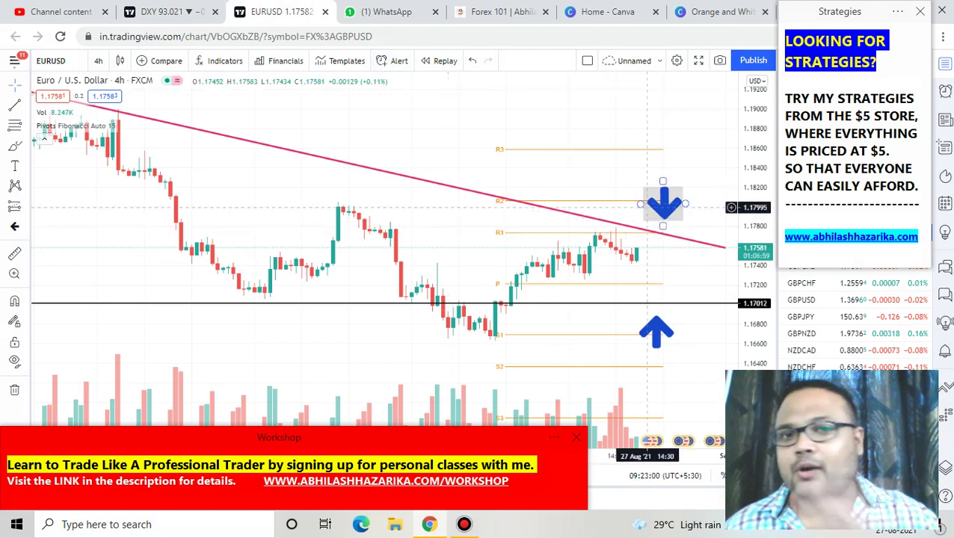
pyautogui.click(590, 221)
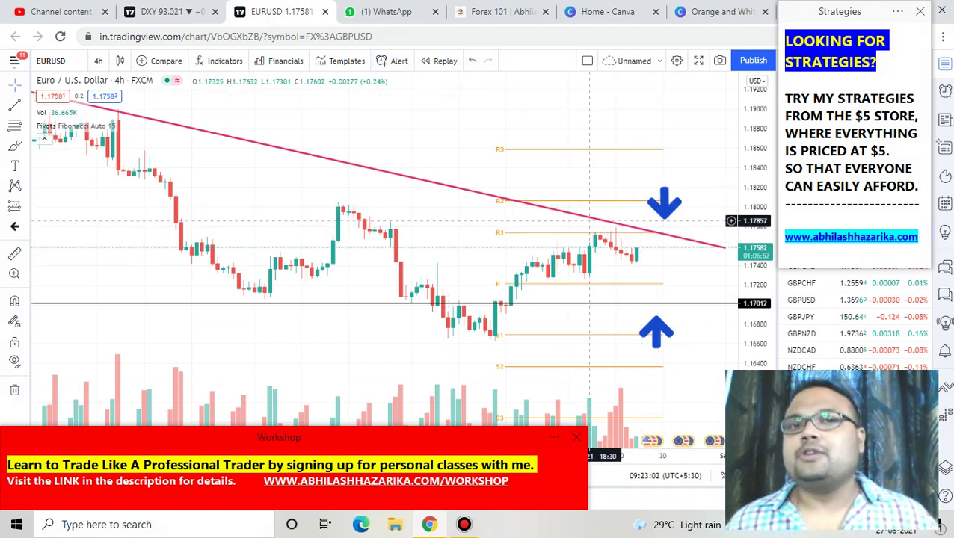